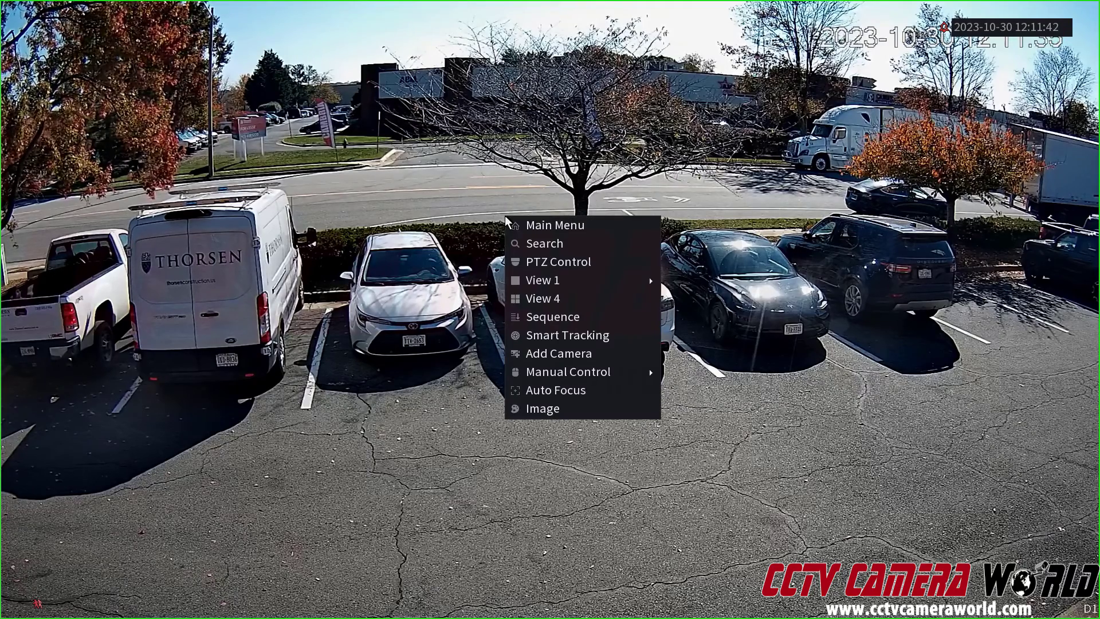
Step: Open the AI parameters for SMD (Smart Motion Detection) from the NVR's main menu
click(518, 223)
mouse_move(475, 260)
mouse_down()
mouse_move(599, 263)
mouse_move(617, 275)
mouse_move(588, 383)
mouse_move(479, 378)
mouse_up()
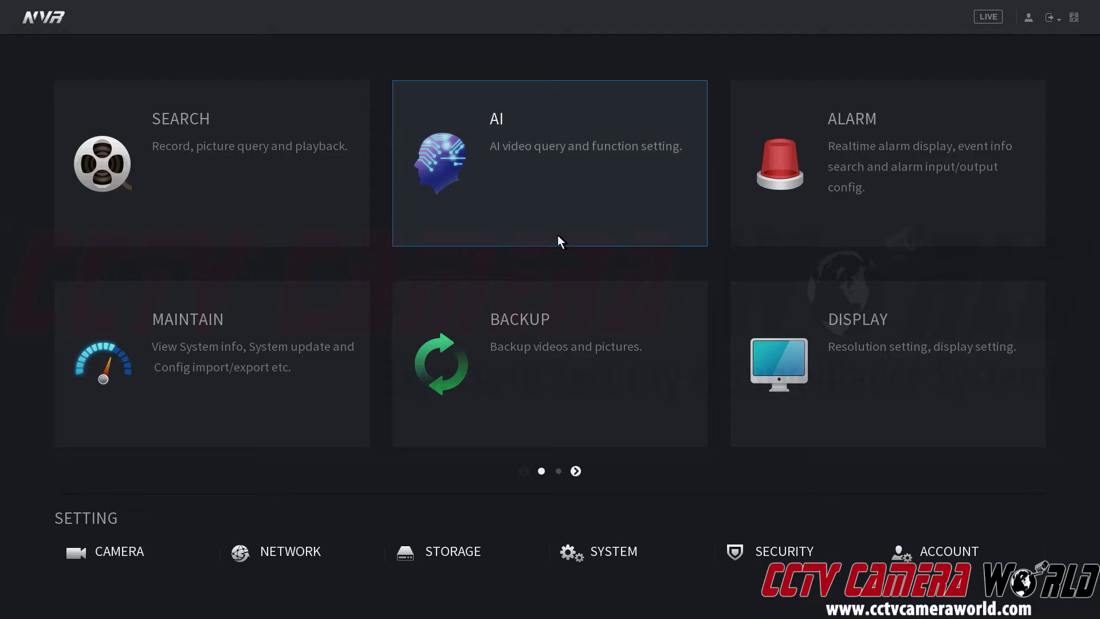
click(550, 216)
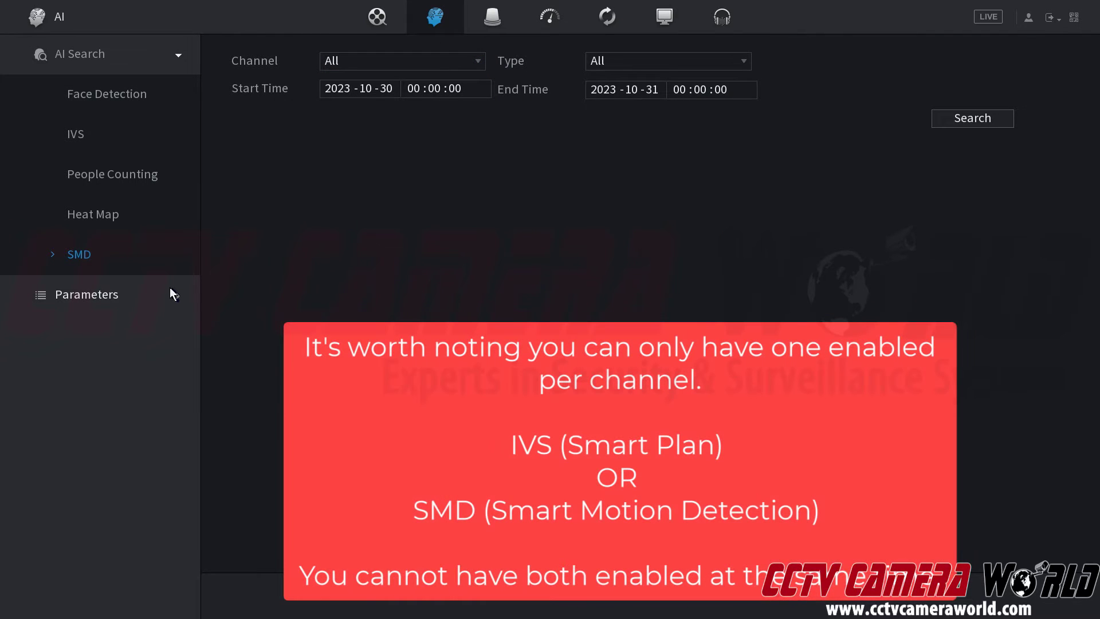
click(169, 289)
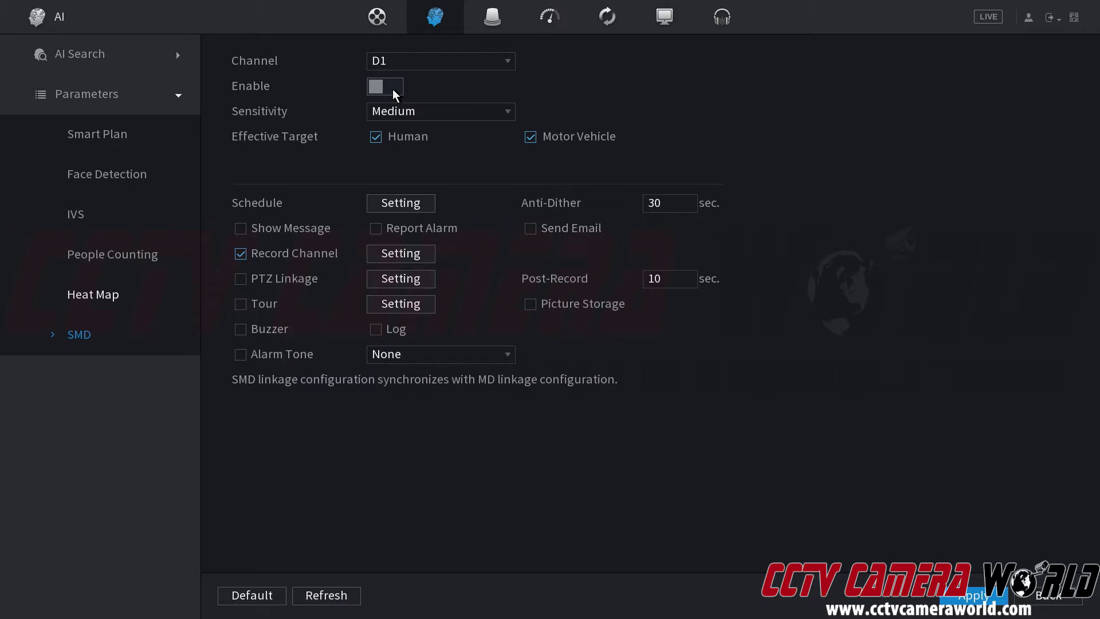
Step: Enable SMD on channel D1 with Medium sensitivity, keeping both Human and Motor Vehicle as effective targets
click(393, 89)
click(393, 111)
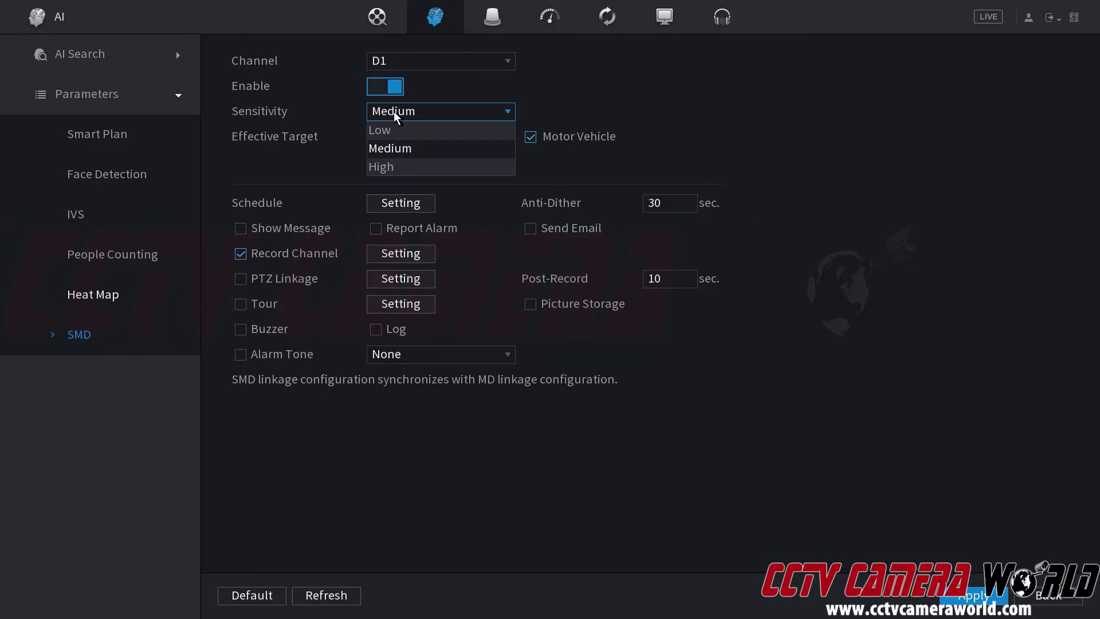
click(411, 145)
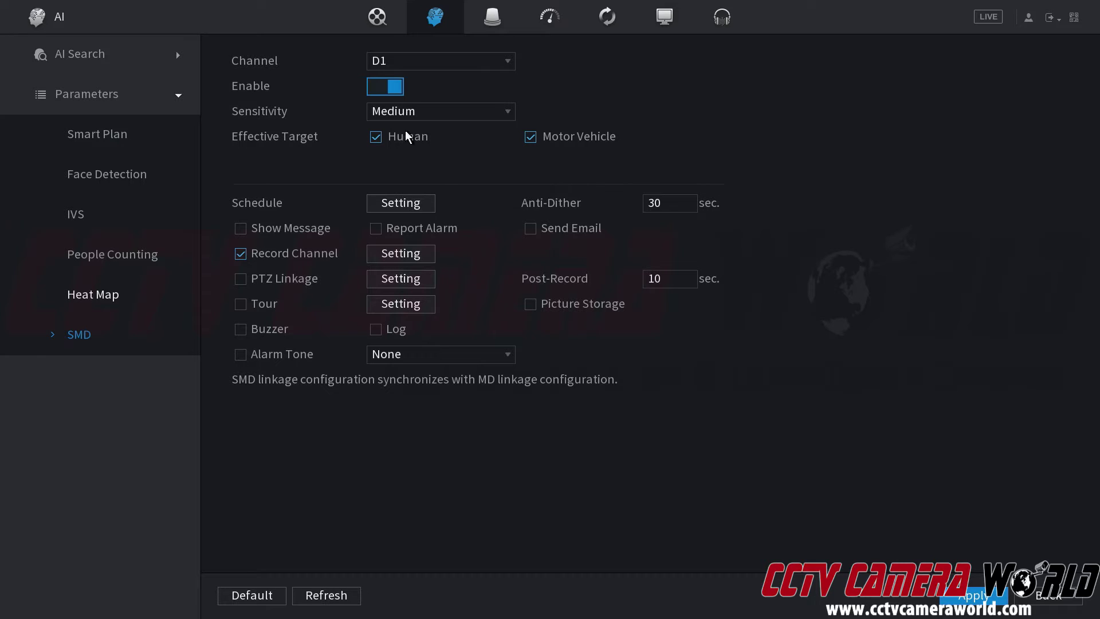
click(375, 137)
Step: Review the weekly SMD schedule for channel D1, accept it with every day fully covered, and return to the main menu
click(407, 205)
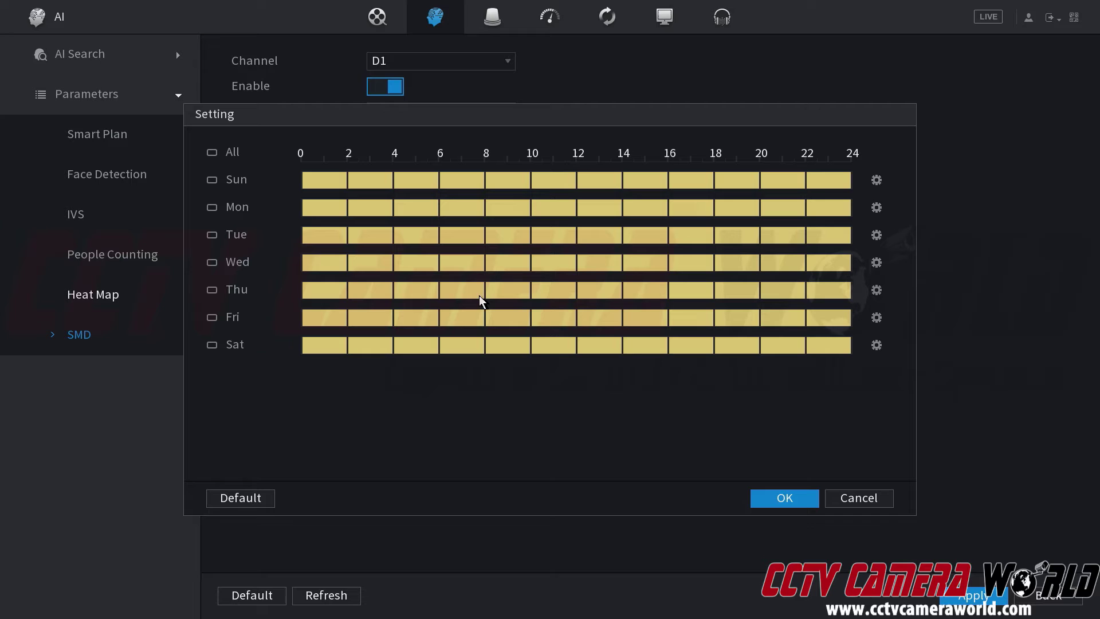
click(784, 504)
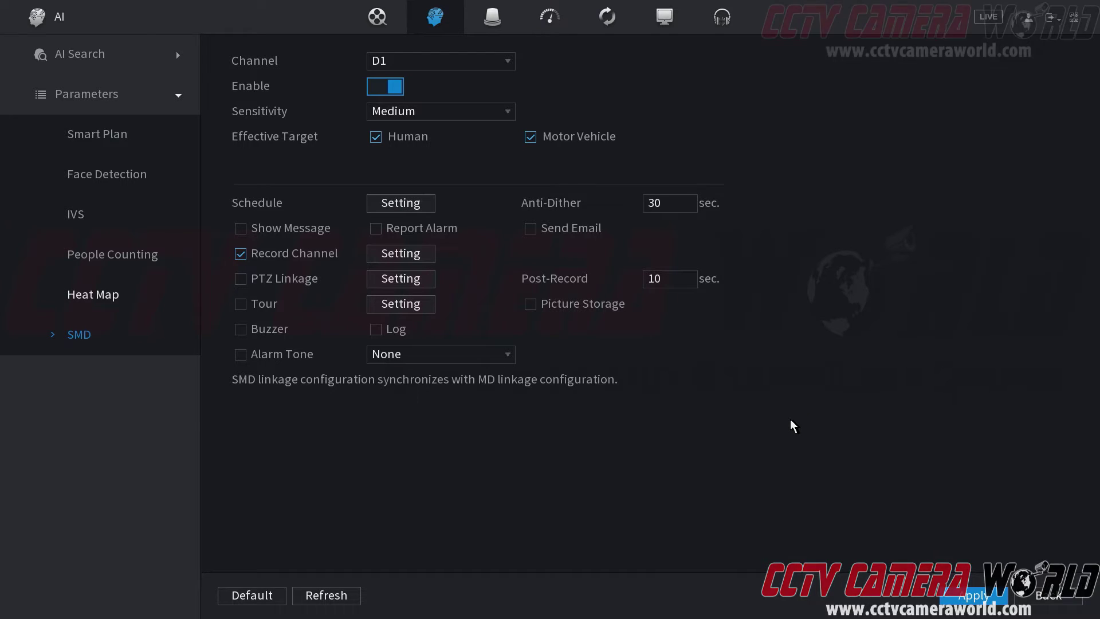
click(1030, 593)
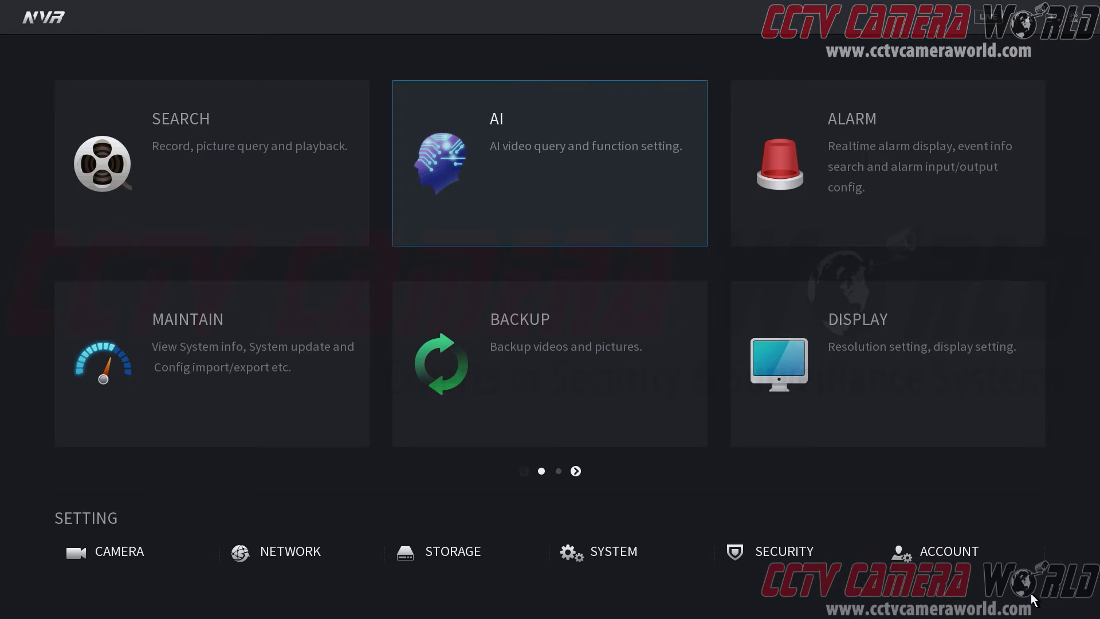
Step: Check the storage settings for the disk-full behaviour and the recording schedule of channel D1
click(449, 552)
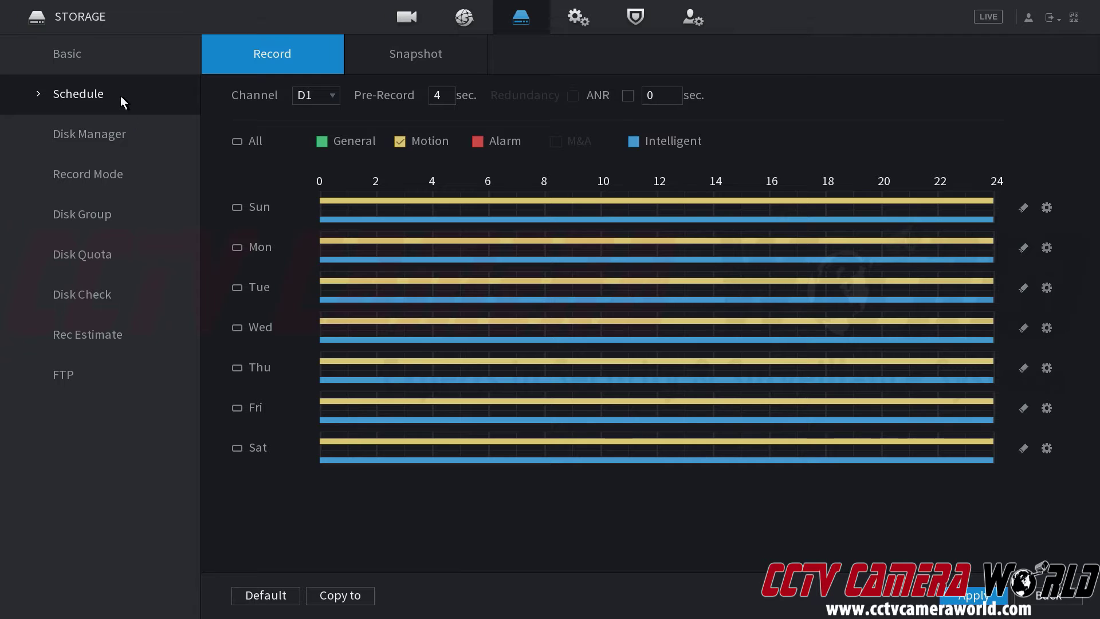
click(86, 53)
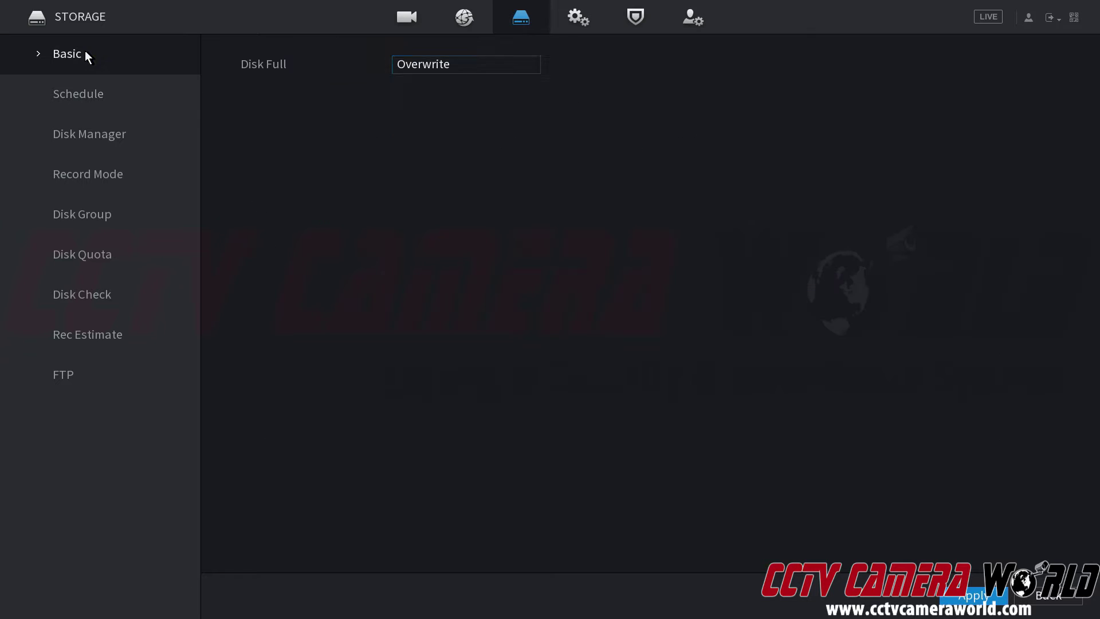
click(84, 95)
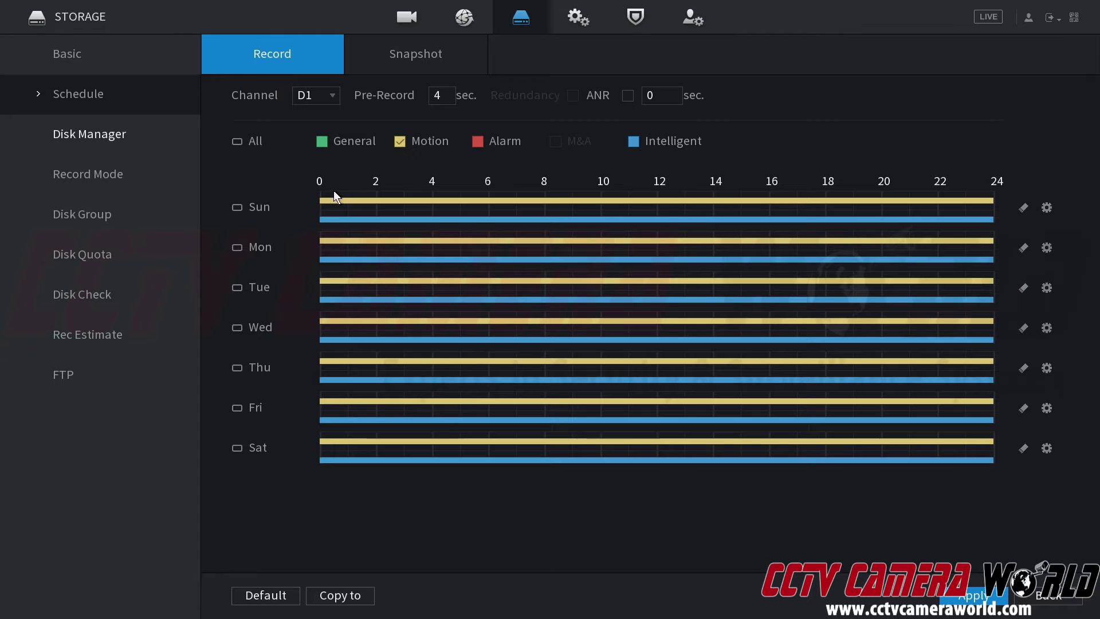
Step: Clear Sunday's motion recording from 0 to 6 on channel D1, restore that period, and leave the storage settings
drag(328, 199, 342, 205)
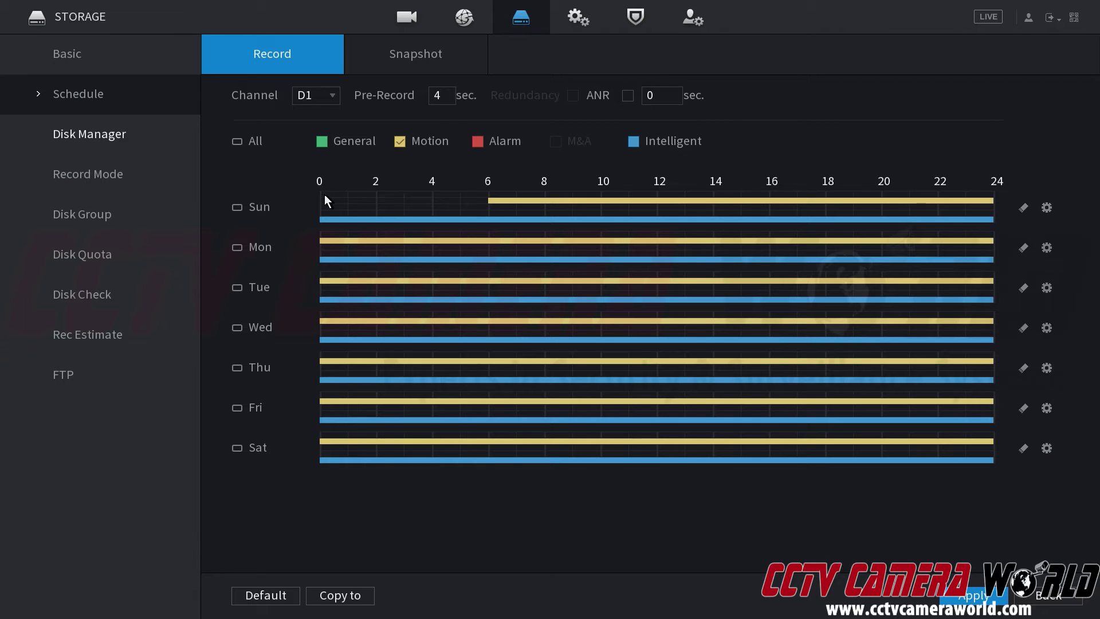
drag(322, 199, 461, 204)
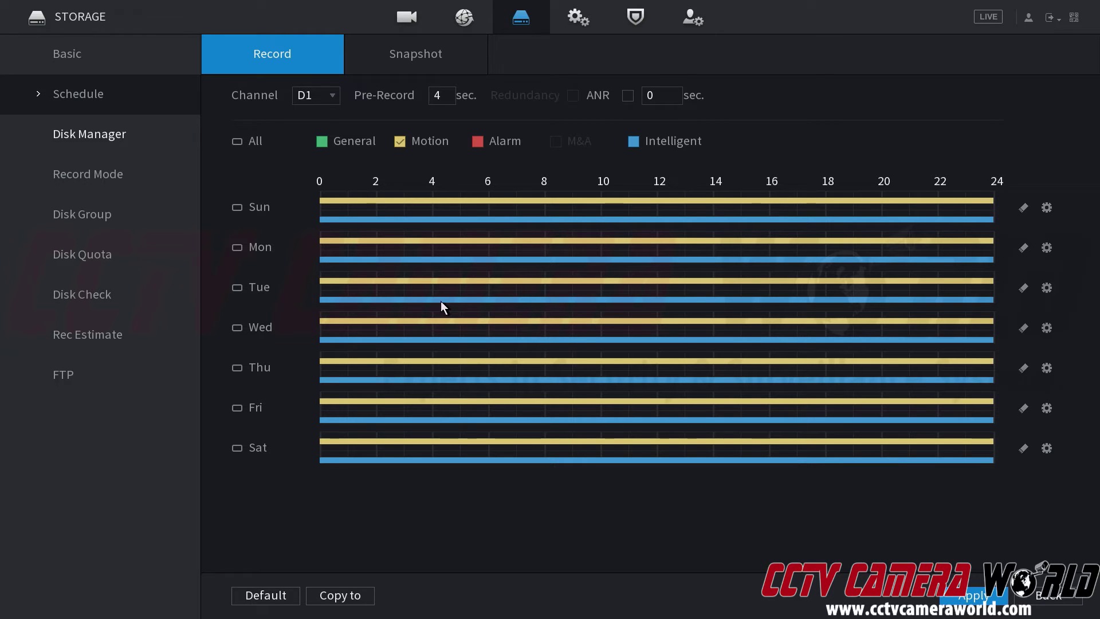
right_click(558, 351)
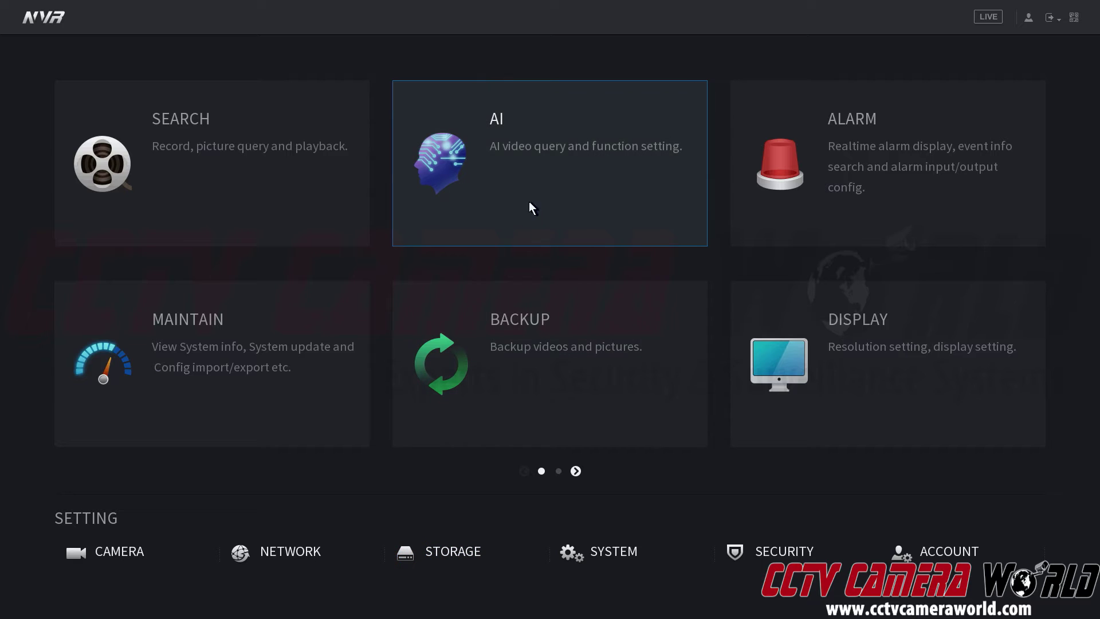
Step: Reopen the SMD parameters and check which channel is set to record for D1
click(528, 184)
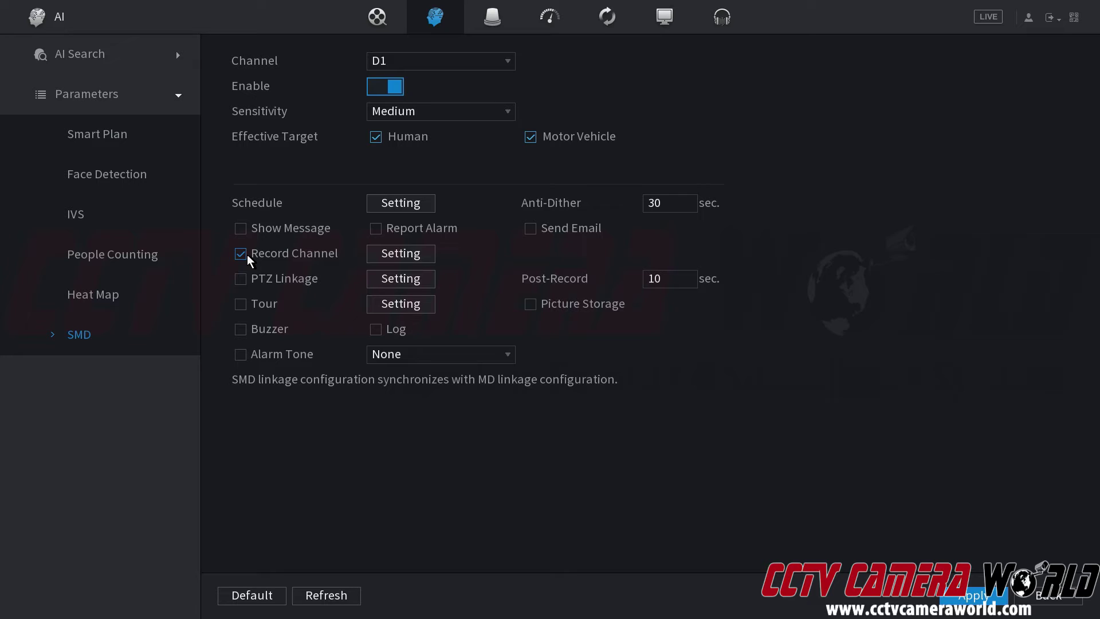
click(384, 260)
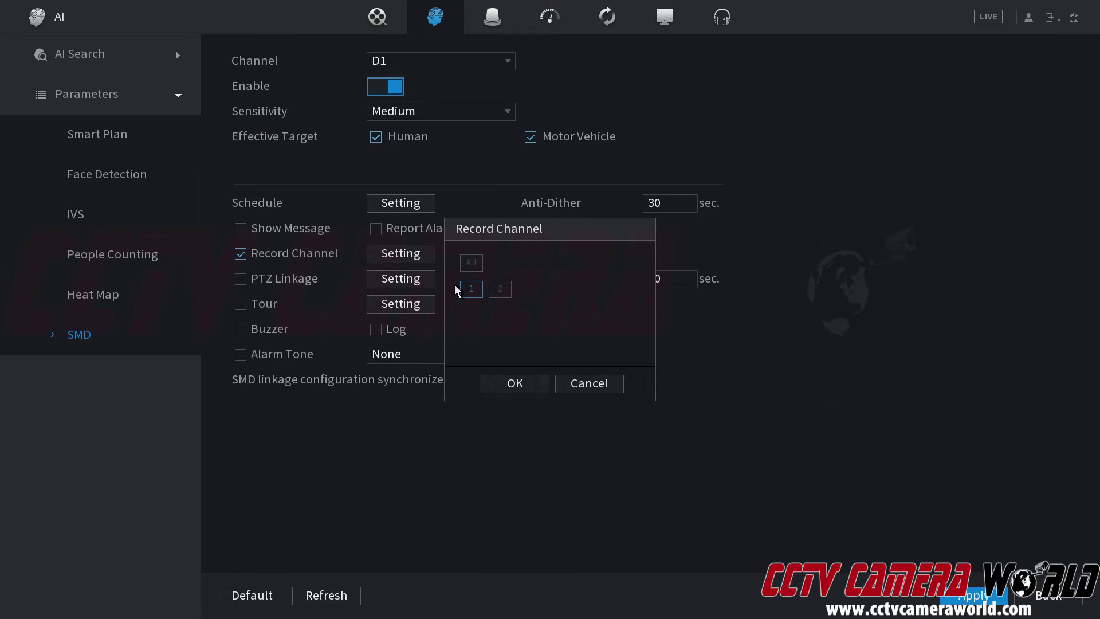
right_click(500, 324)
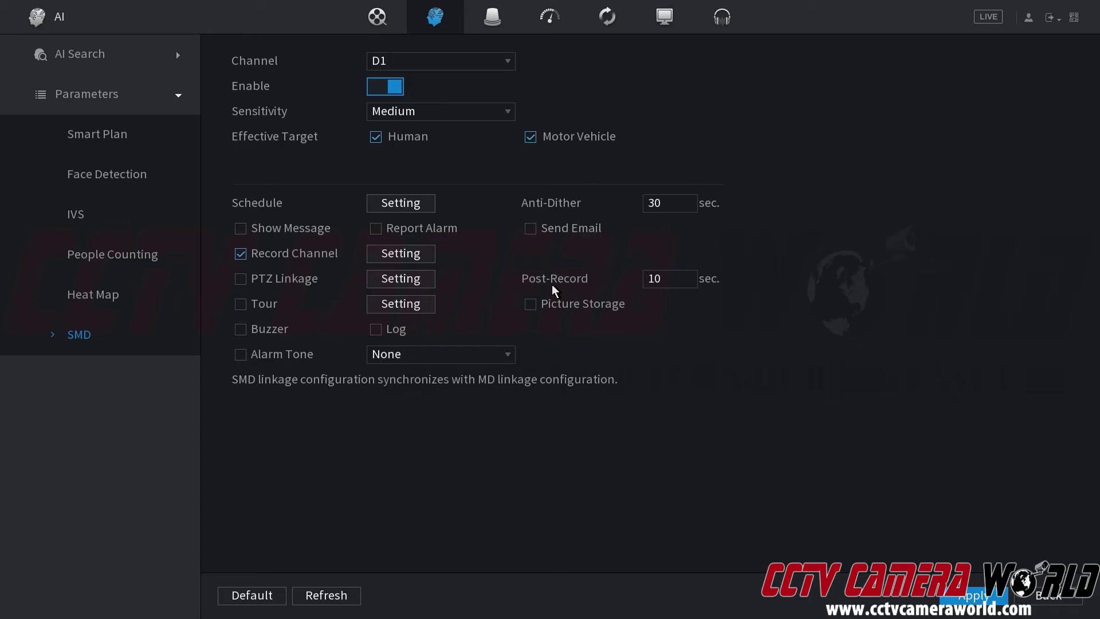
Step: Inspect the SMD post-record time and the list of selectable channels, keeping channel D1
click(668, 279)
click(418, 61)
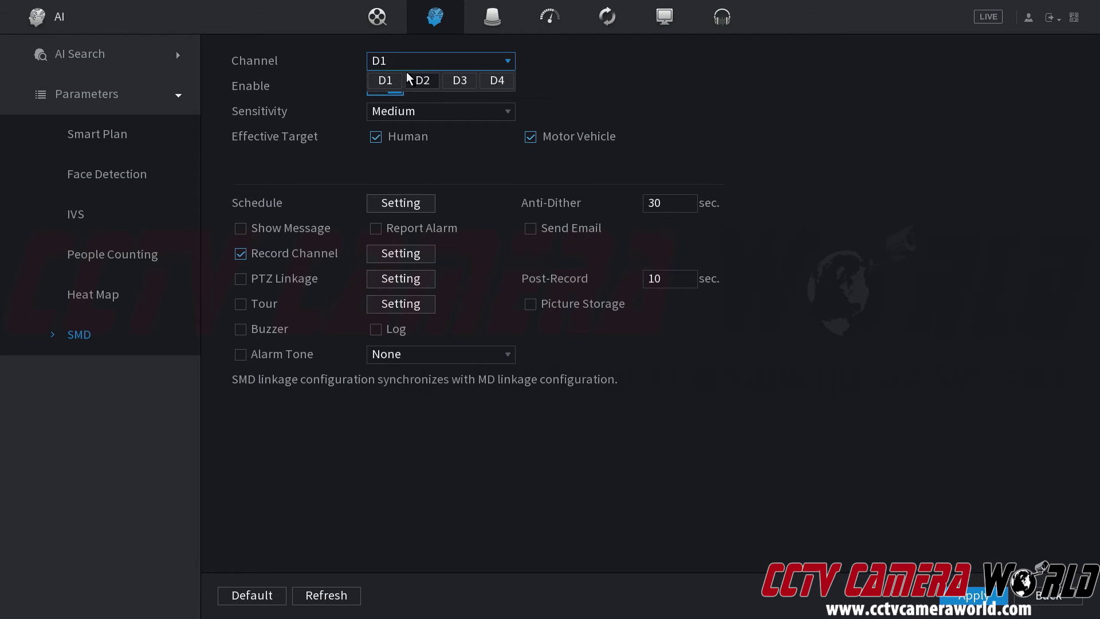
click(487, 89)
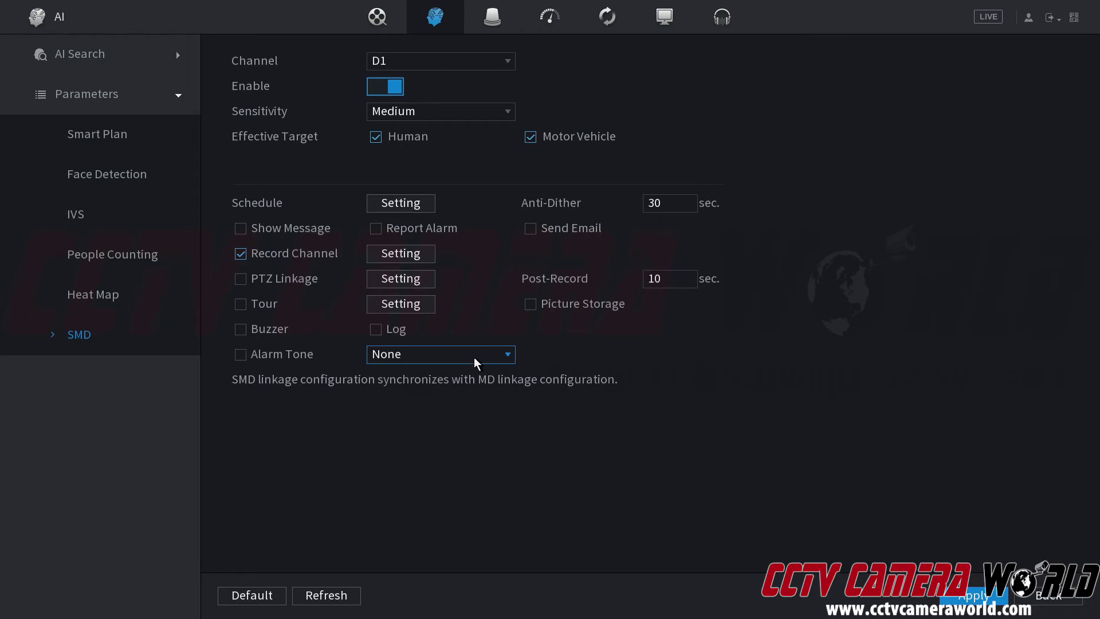
click(433, 65)
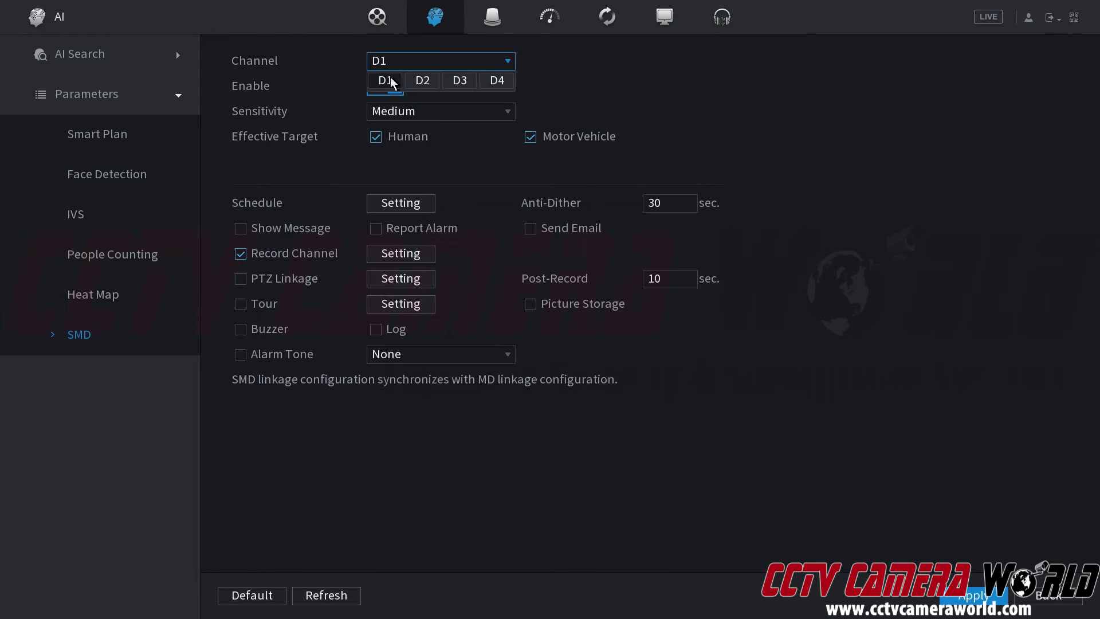
click(553, 90)
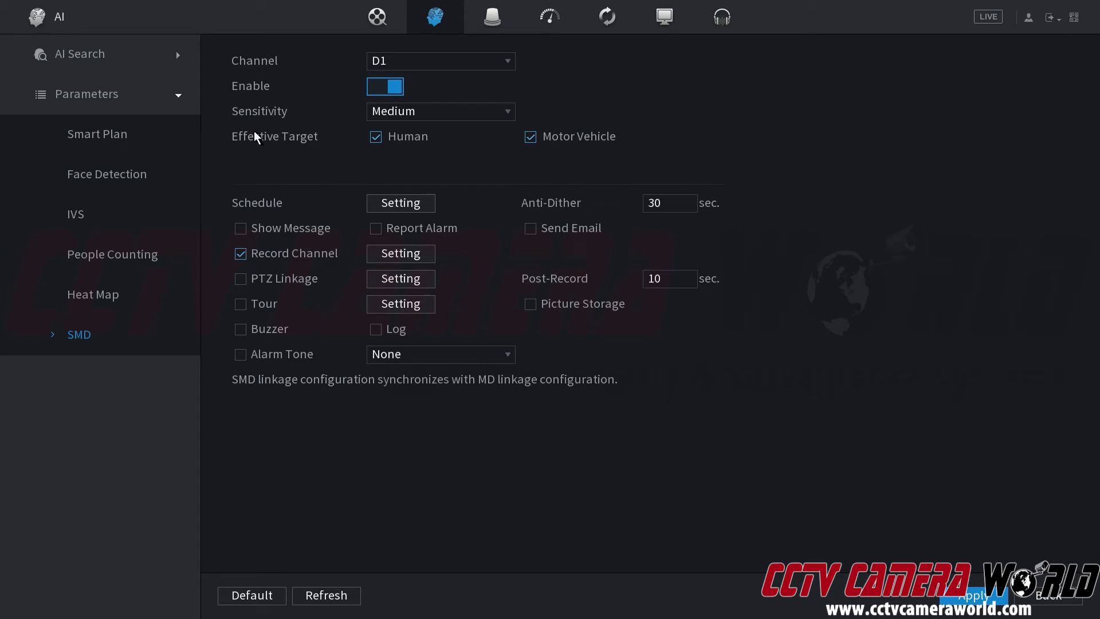
click(175, 57)
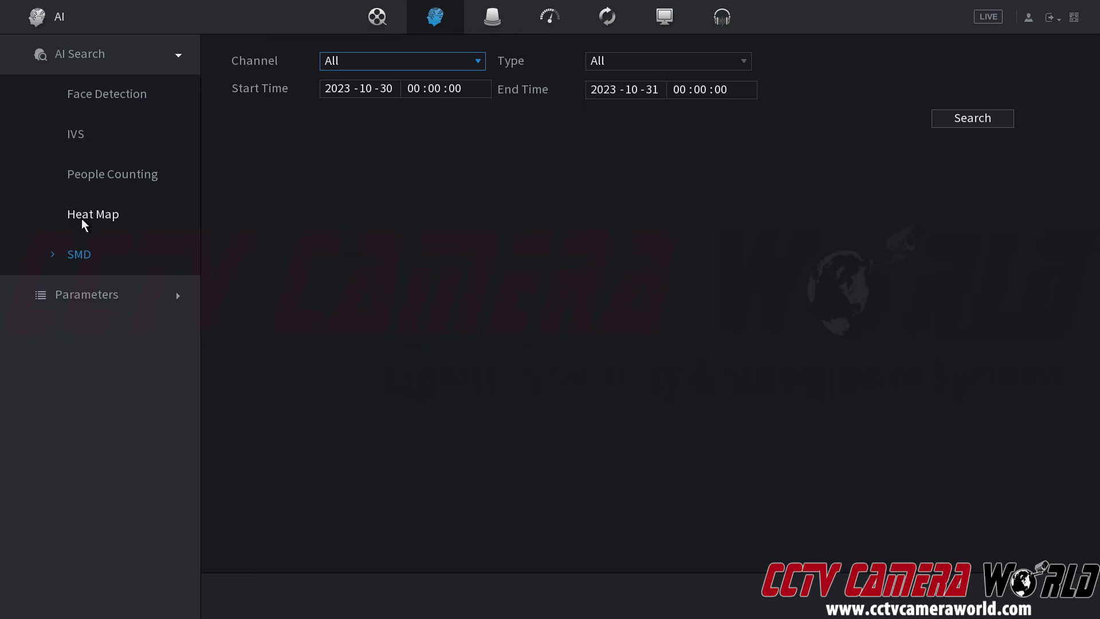
click(330, 62)
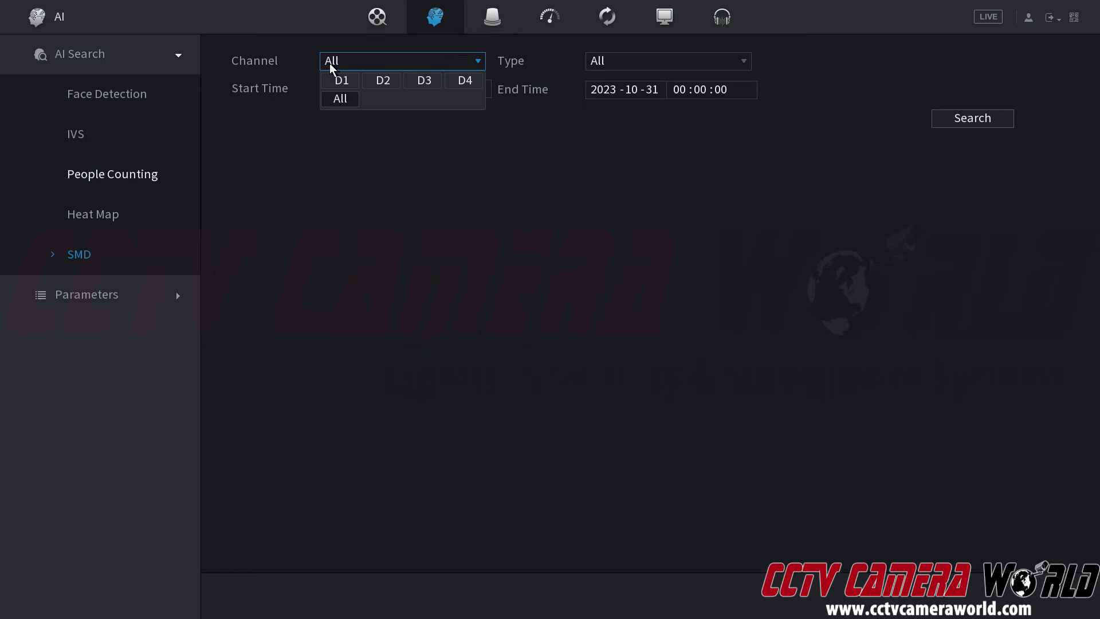
click(339, 99)
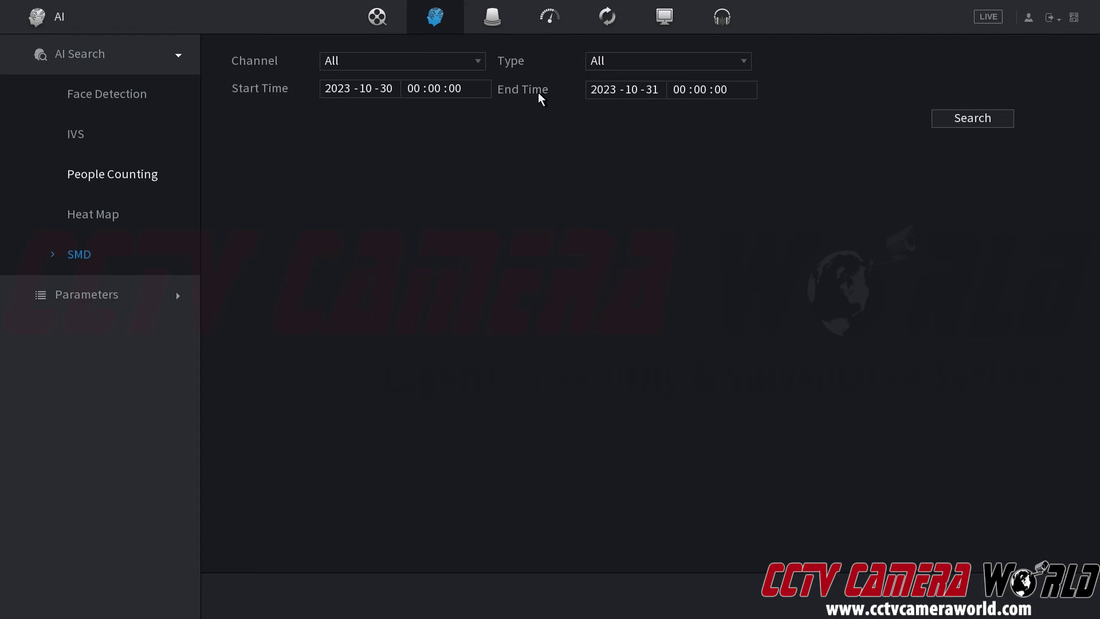
click(592, 68)
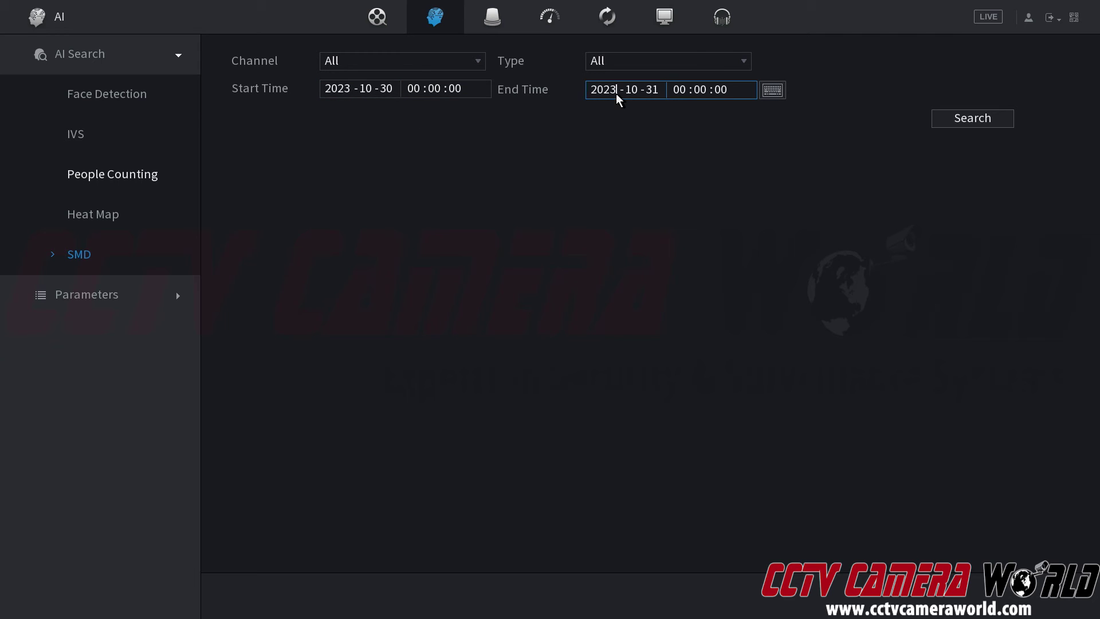
click(960, 119)
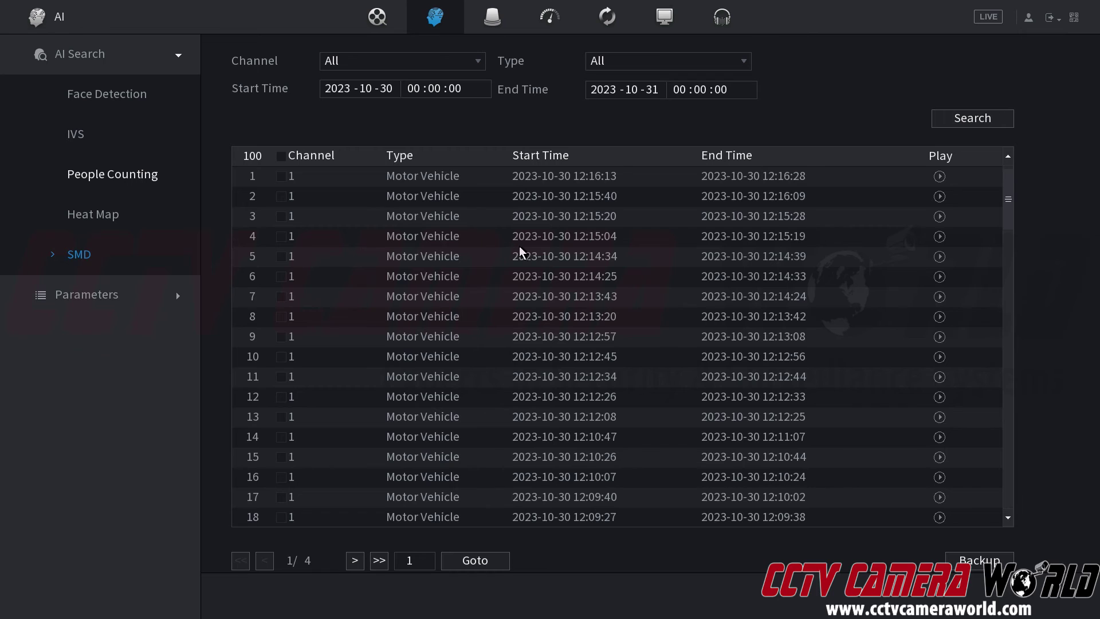
Step: Look through the SMD results, play back the Human event starting at 12:03:53, and close its playback
scroll(521, 247, down, 10)
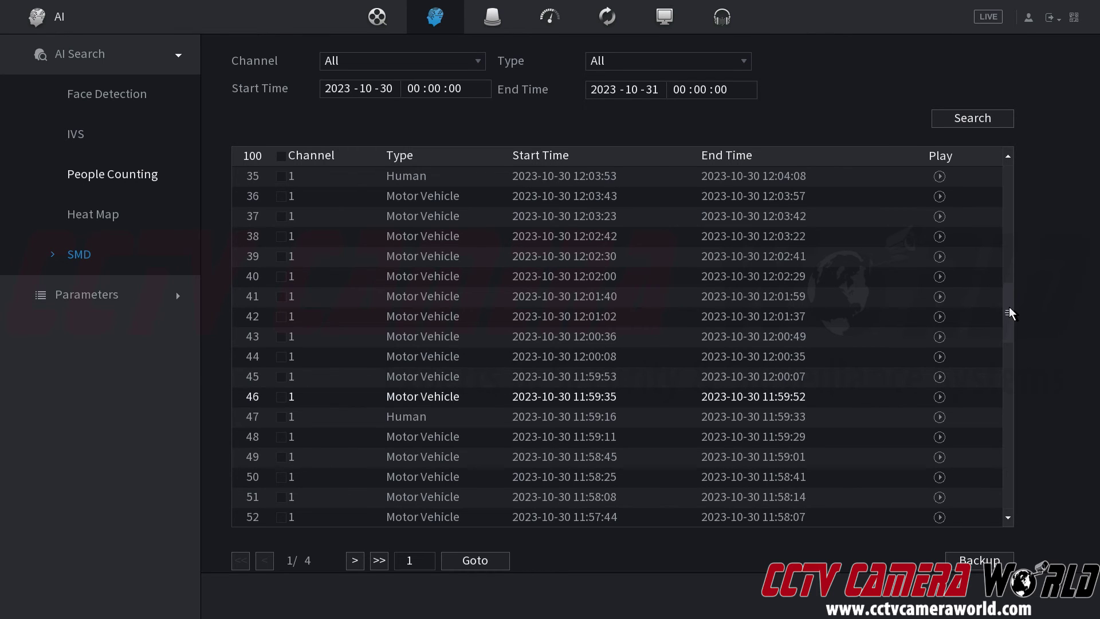
drag(1008, 313, 1003, 348)
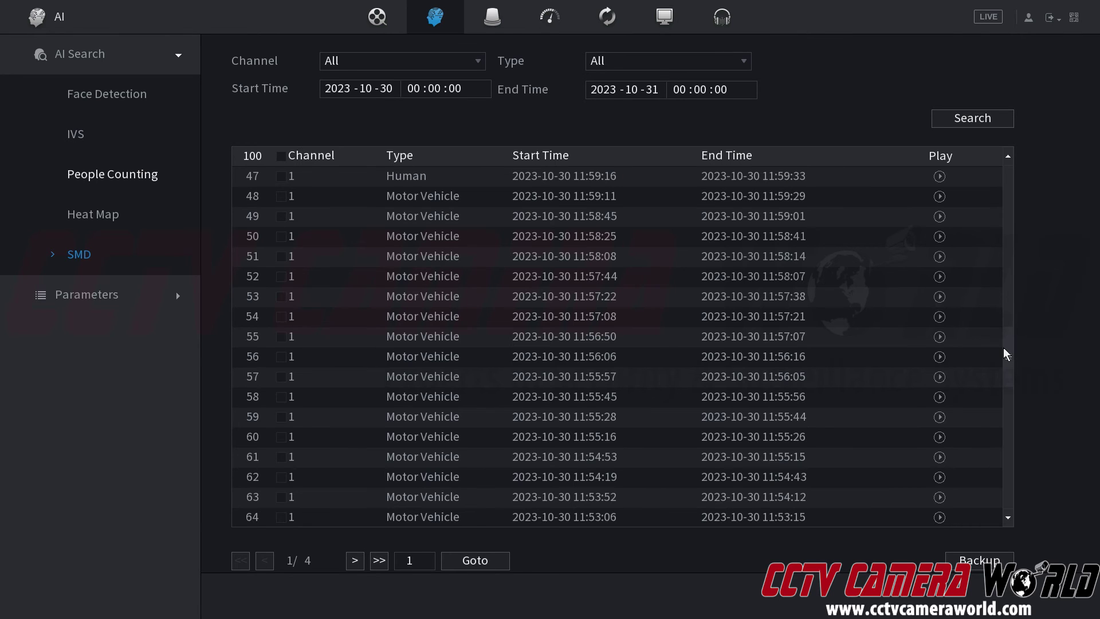
scroll(860, 302, up, 5)
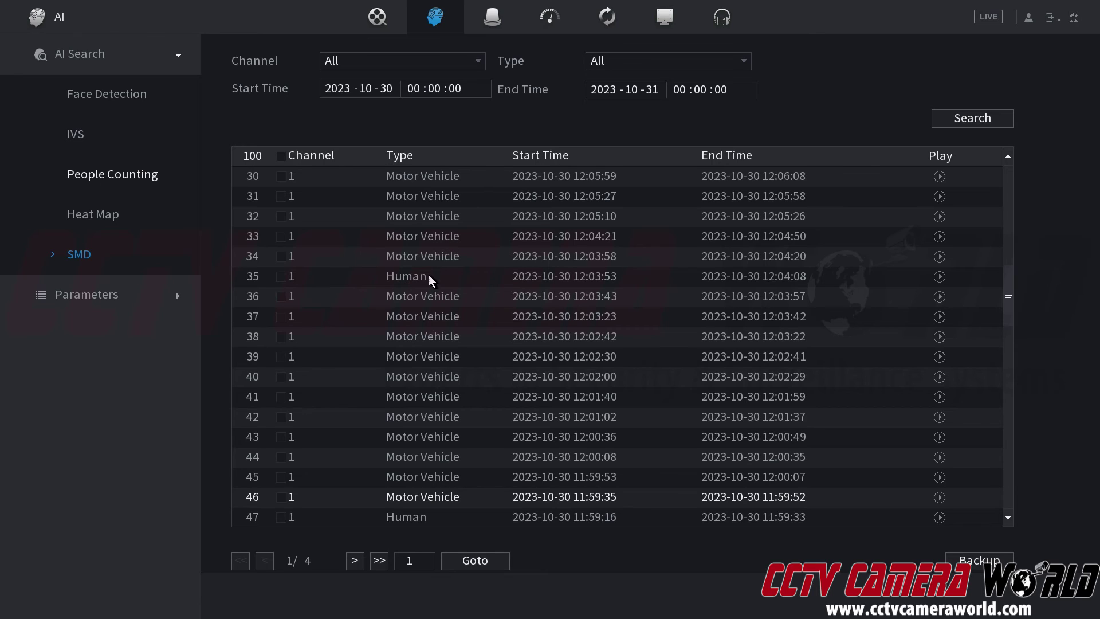
click(939, 277)
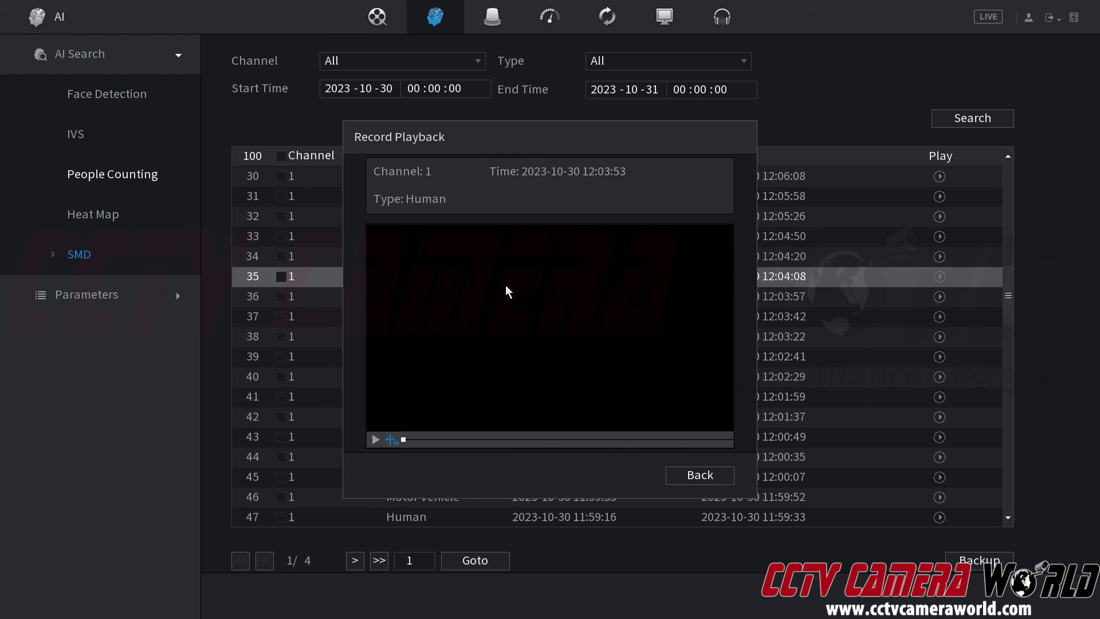
click(694, 473)
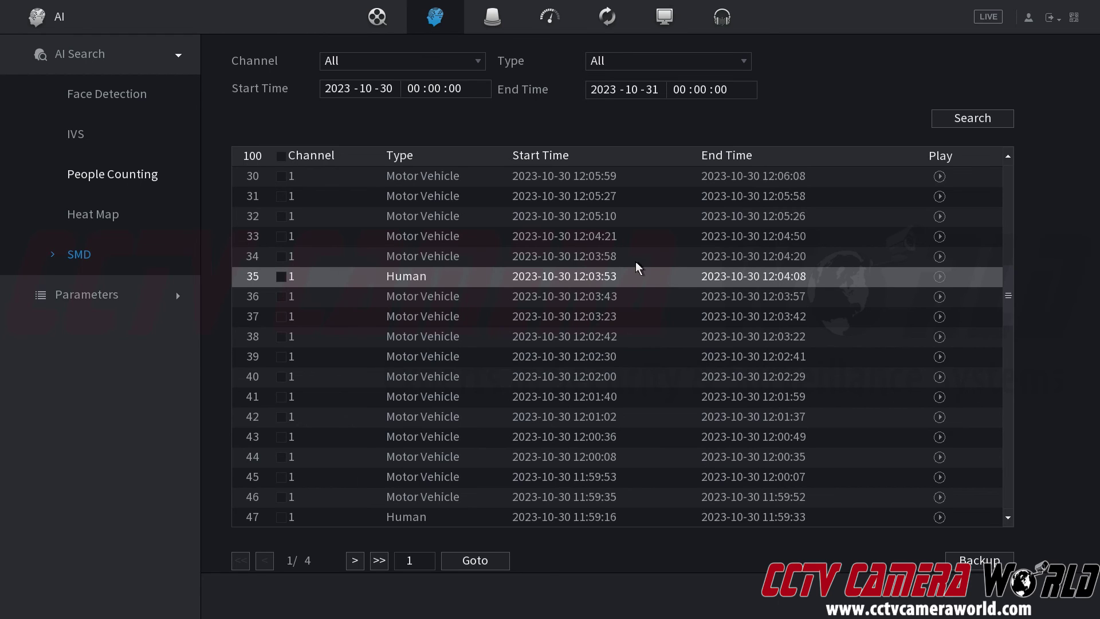
Step: Mark the Human event starting at 12:03:53 and try to back it up
click(594, 257)
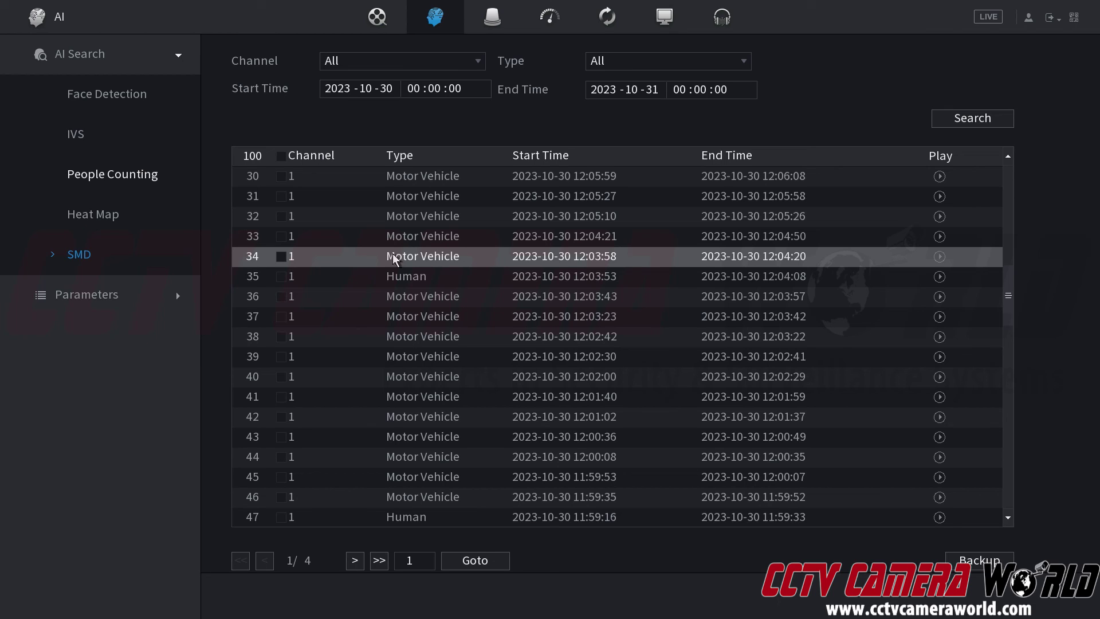
click(280, 276)
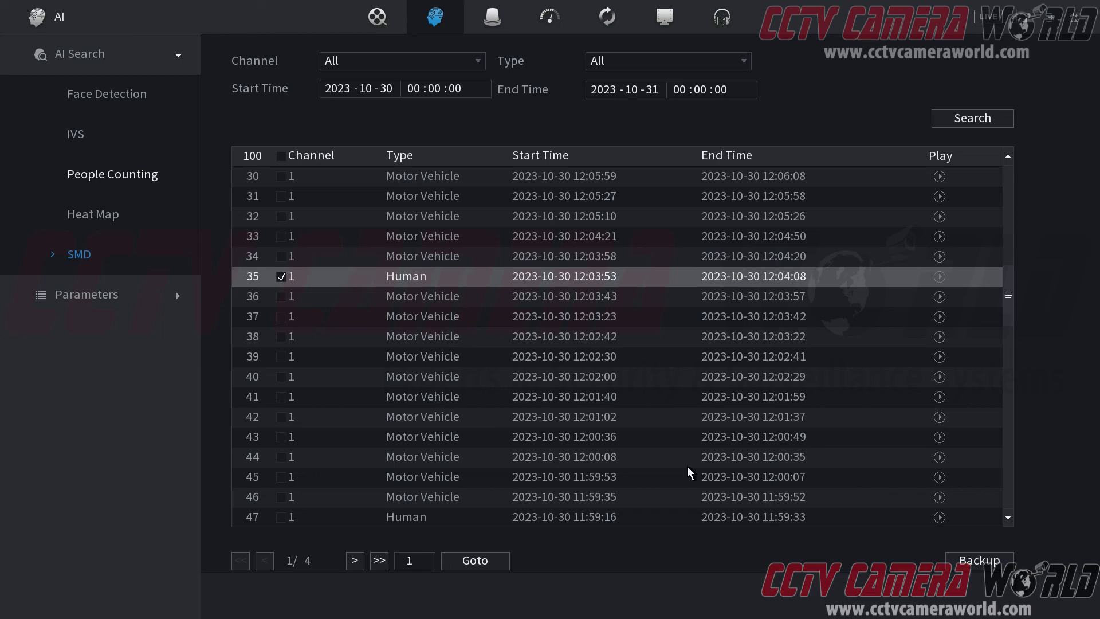
click(964, 562)
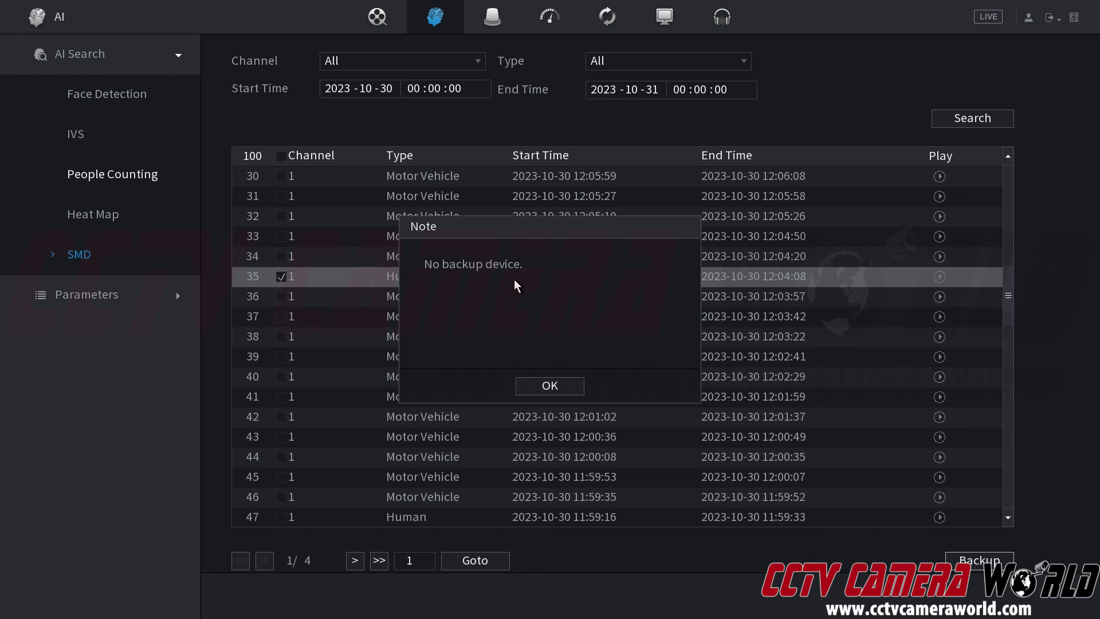
click(536, 386)
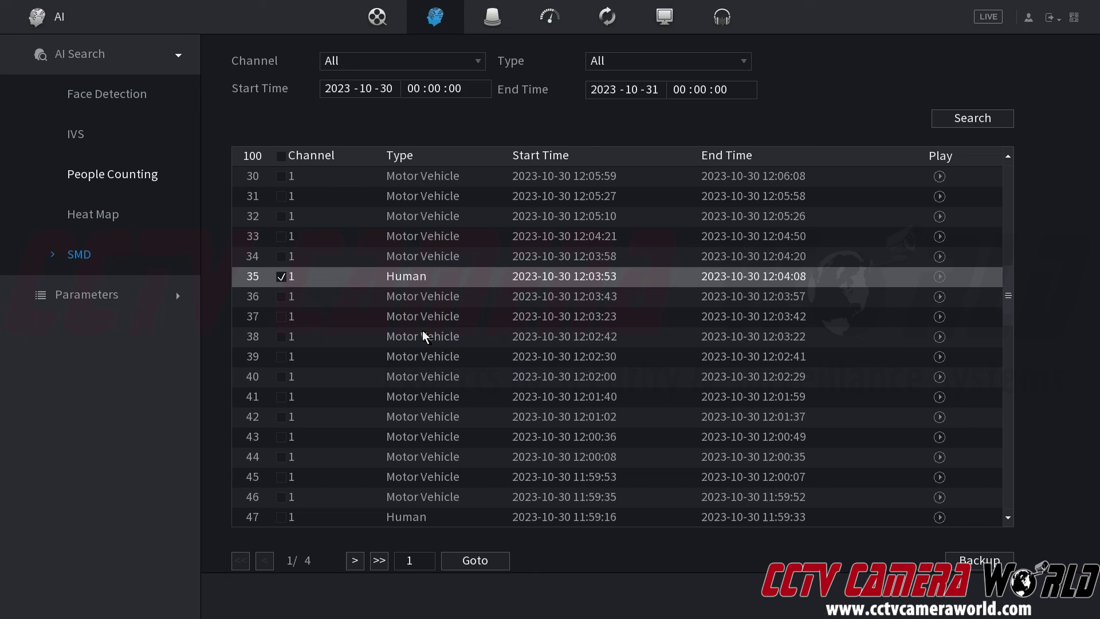